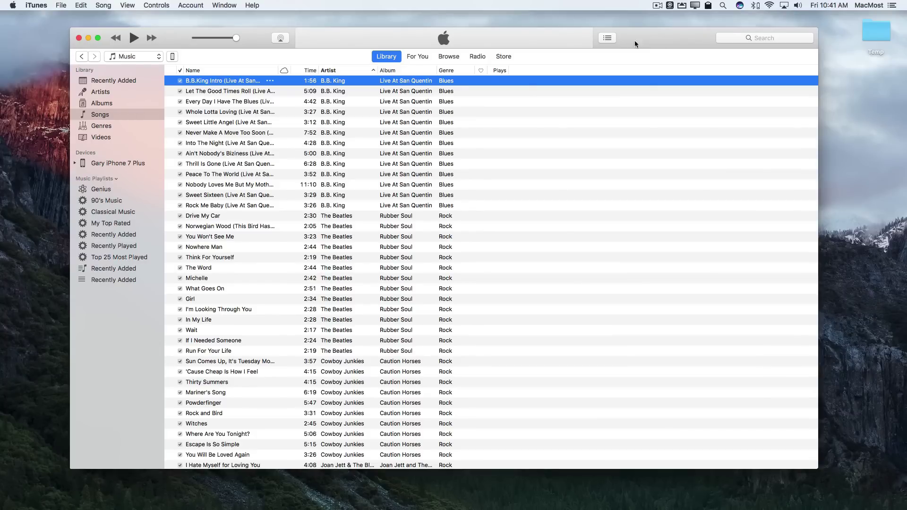
- View the iTunes version information and close it
click(37, 5)
click(42, 16)
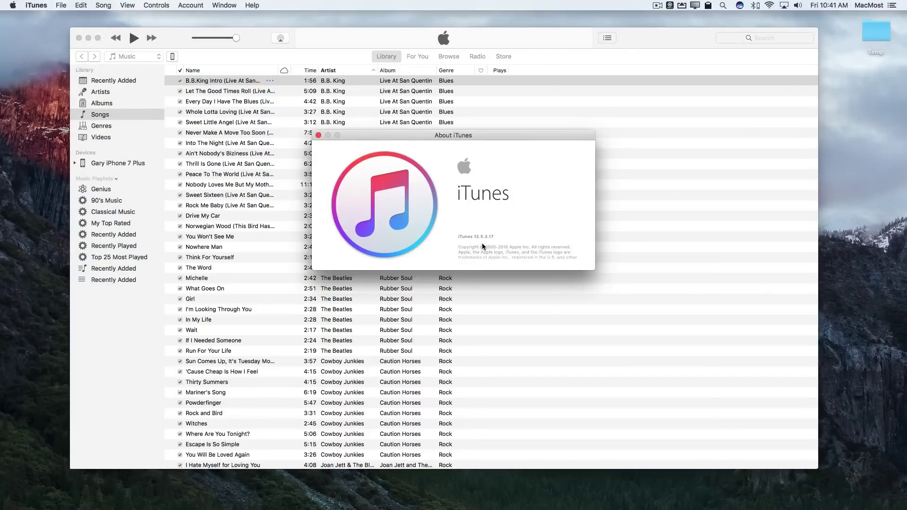
click(318, 135)
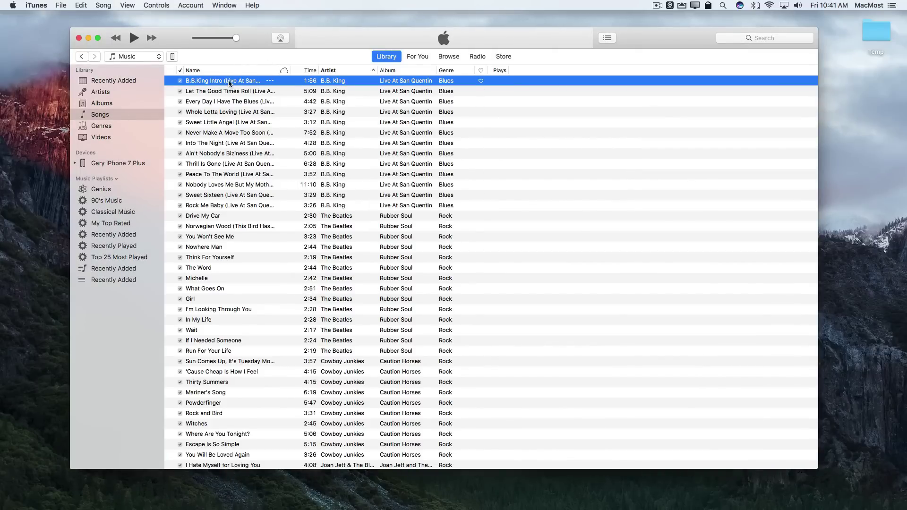
- Create a playlist from all songs in the music library and name it "Playlist 1"
key(super+a)
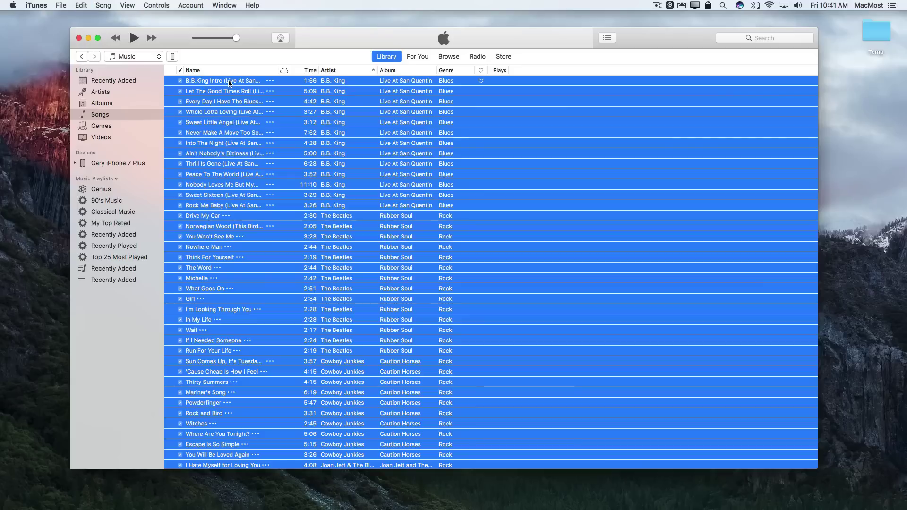
click(60, 6)
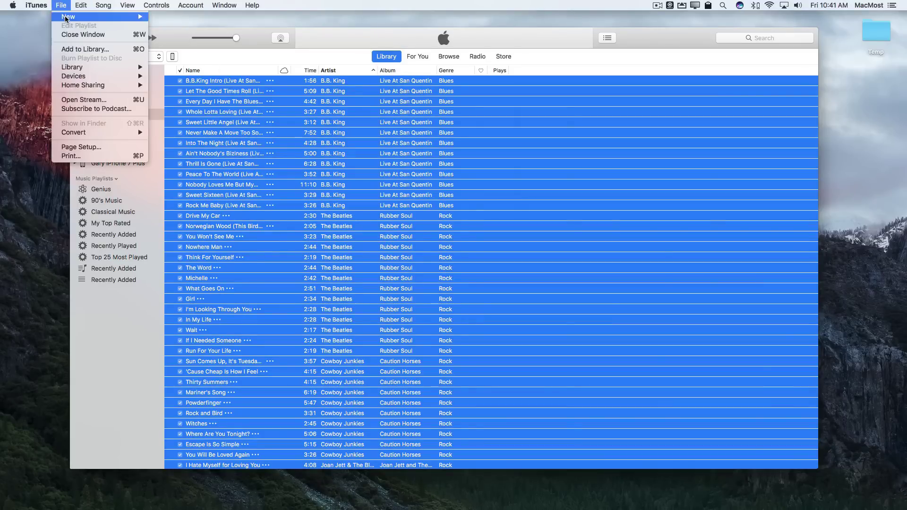
mouse_move(66, 17)
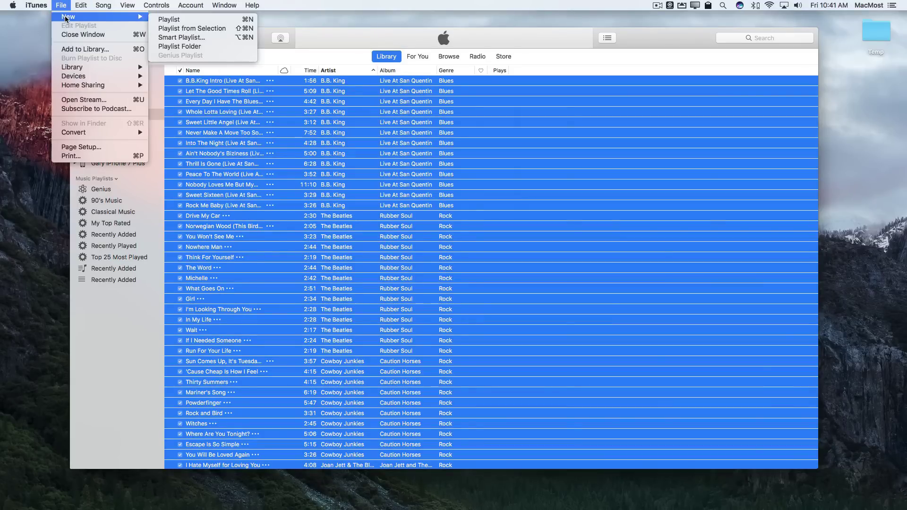
click(180, 30)
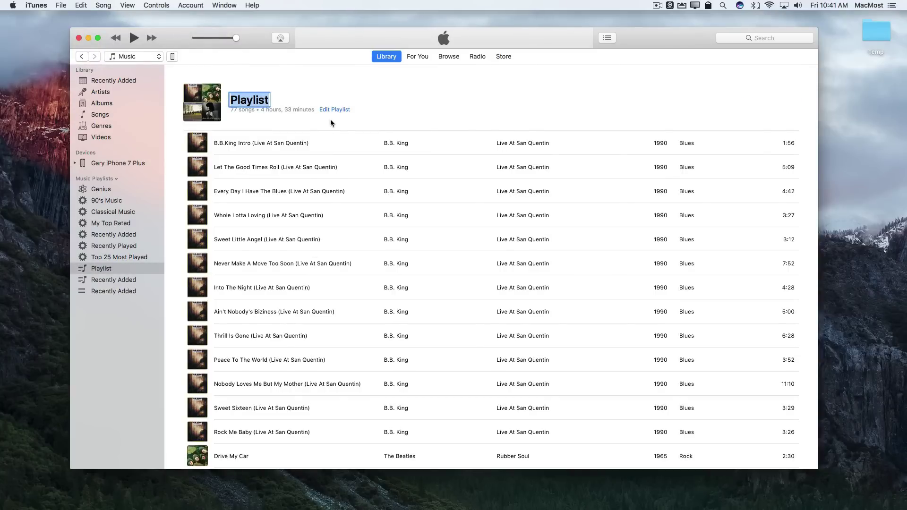
key(Right)
text(1)
key(Return)
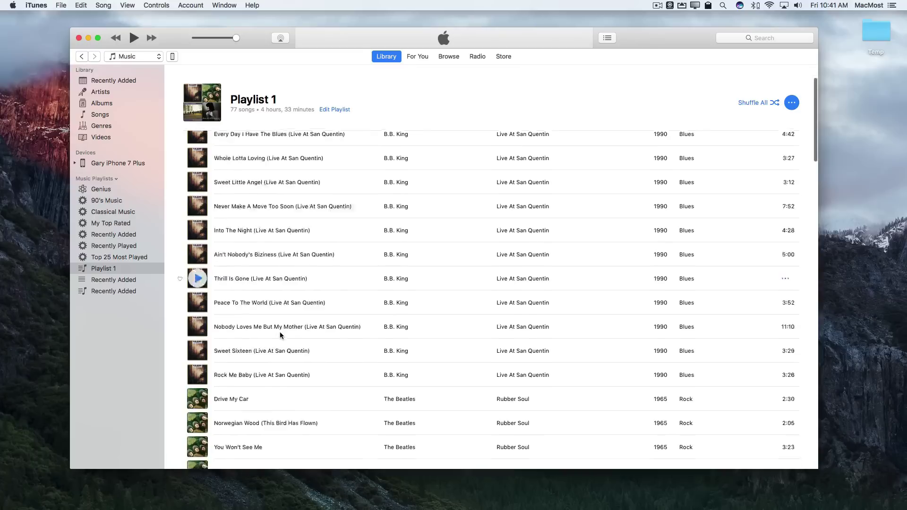
- Move "B.B.King Intro" below "Never Make A Move Too Soon" and "Every Day I Have The Blues" below "Into The Night" in the playlist
scroll(279, 332, down, 10)
scroll(280, 333, down, 20)
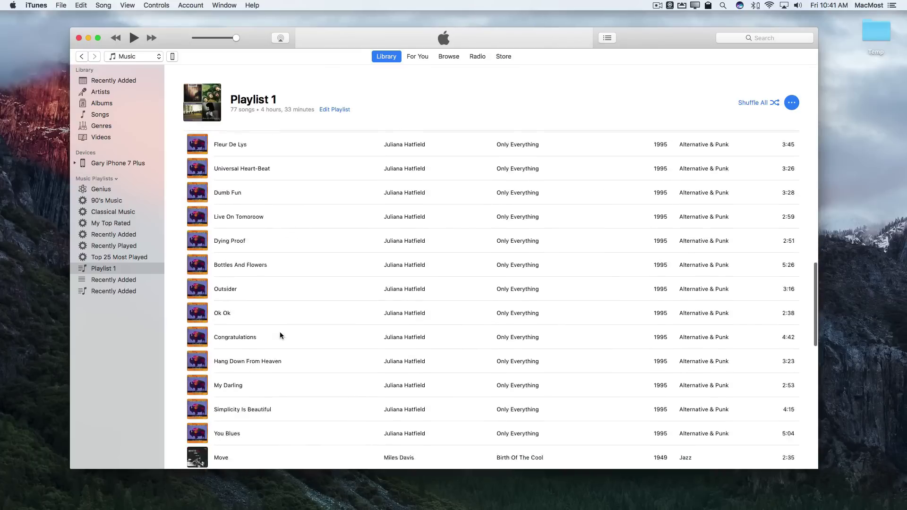
scroll(279, 335, up, 20)
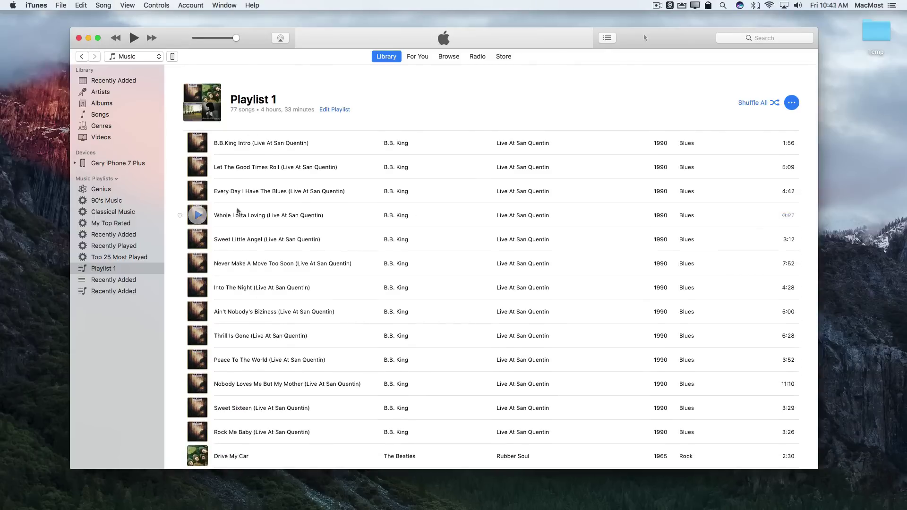
click(301, 142)
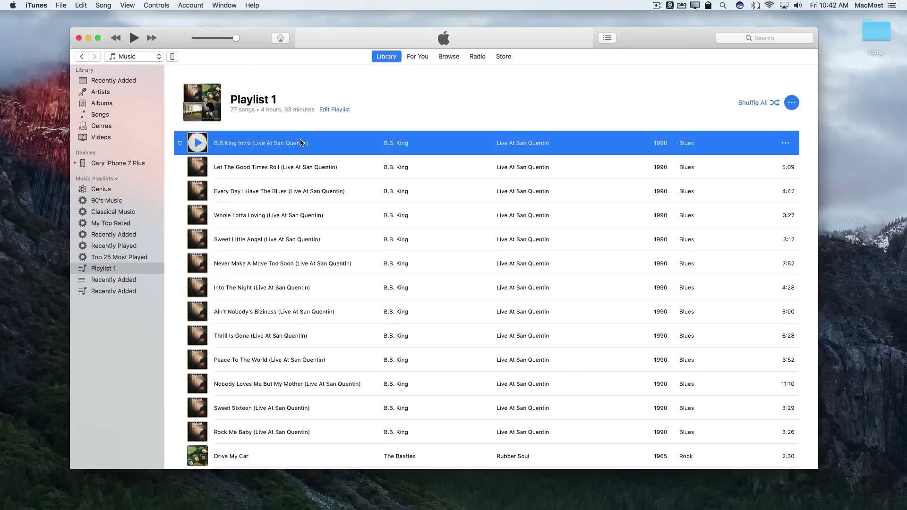
drag(300, 143, 297, 276)
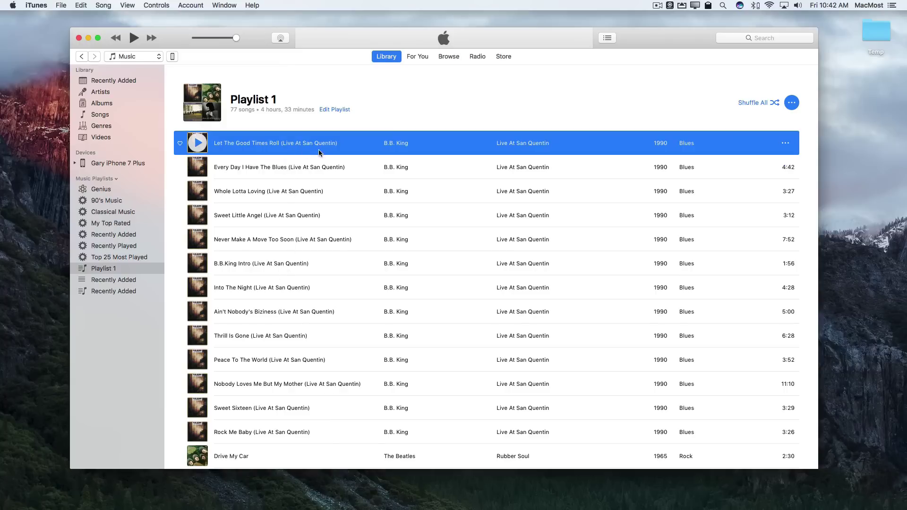
drag(300, 164, 338, 310)
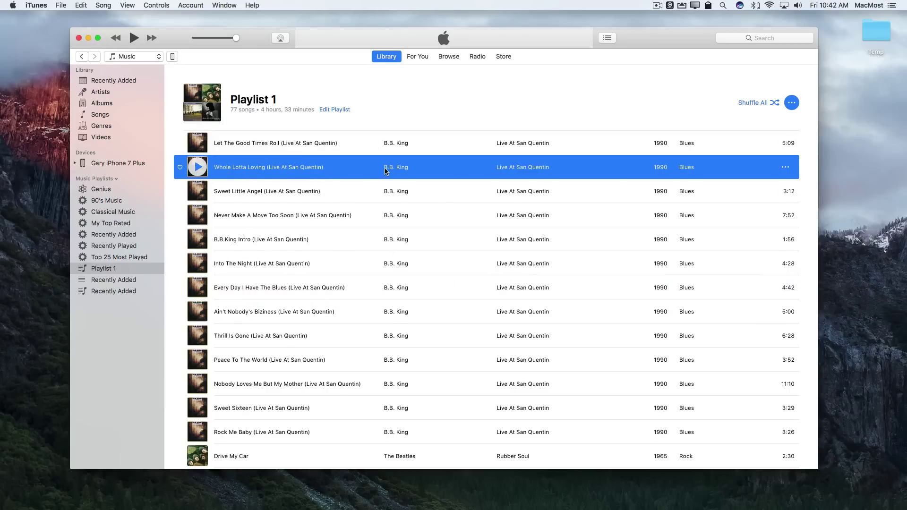
- Open Playlist 1 for editing and examine its title, artwork choices and description field
click(329, 109)
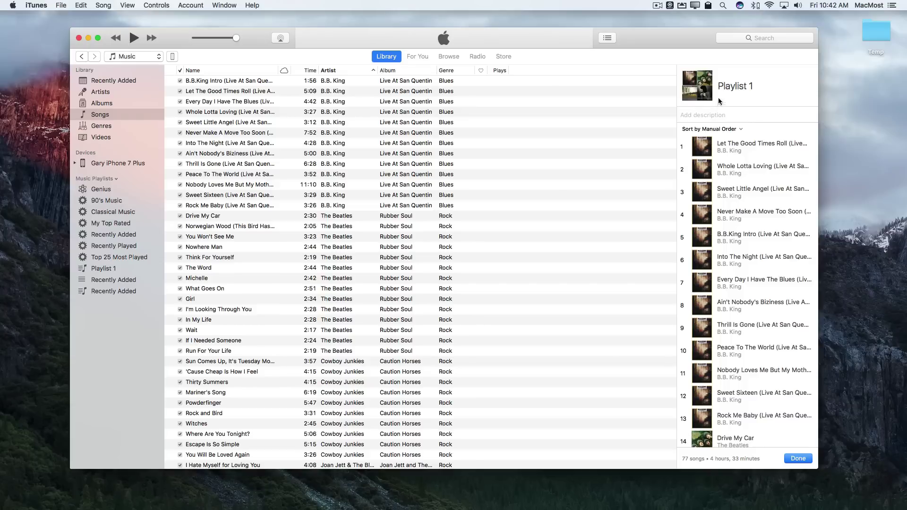
click(738, 86)
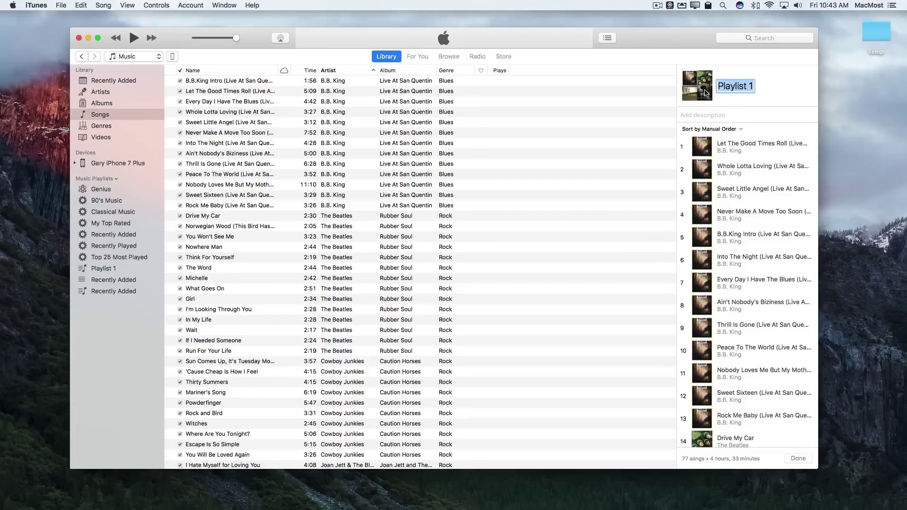
click(703, 92)
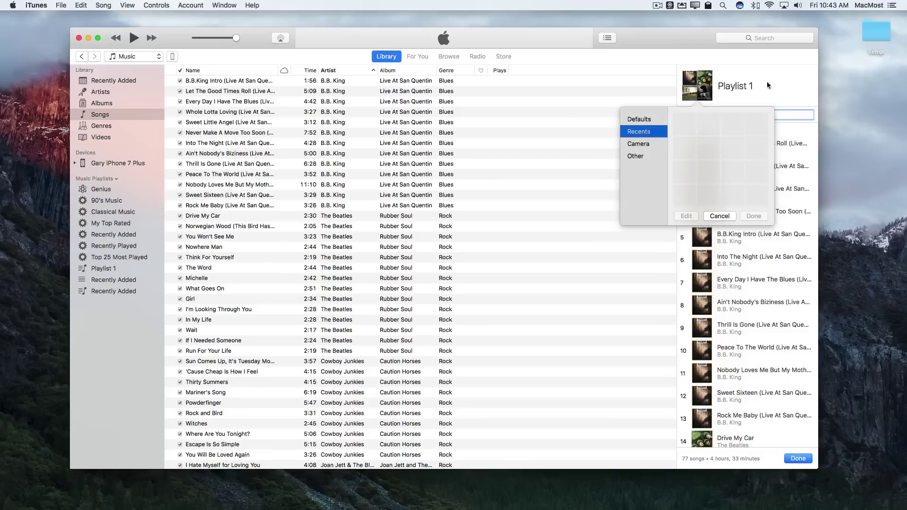
click(782, 81)
click(693, 115)
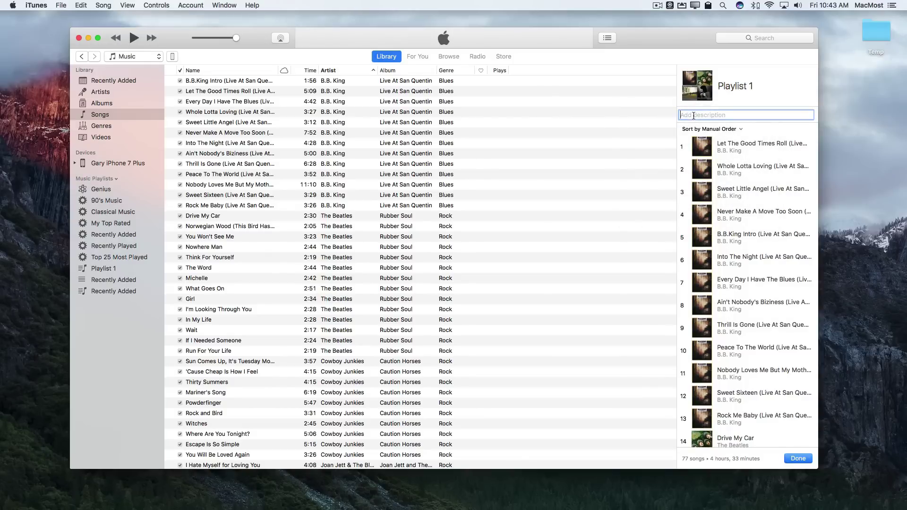
- Sort Playlist 1 by Name and finish editing it
click(715, 130)
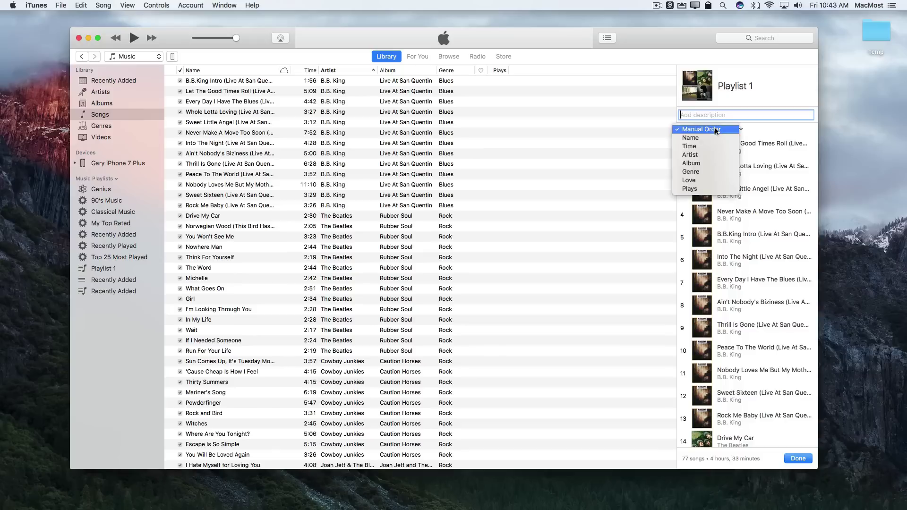
click(715, 138)
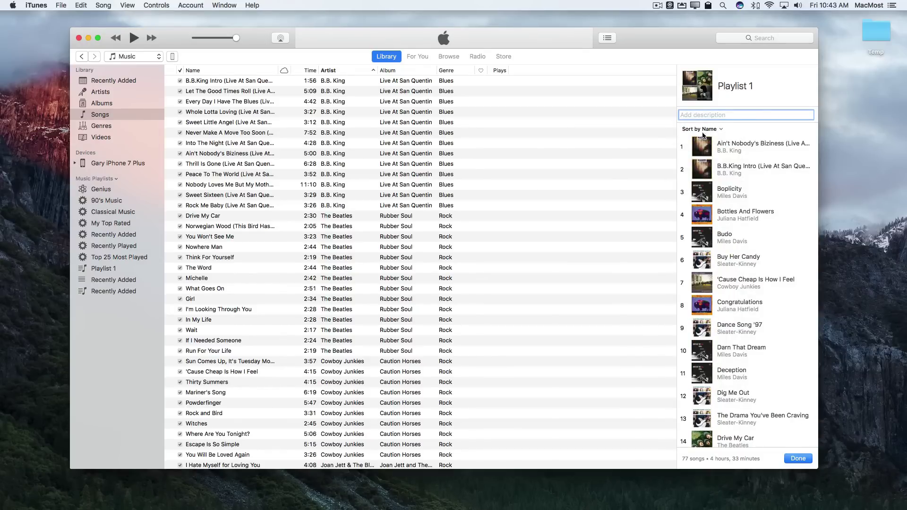
click(798, 459)
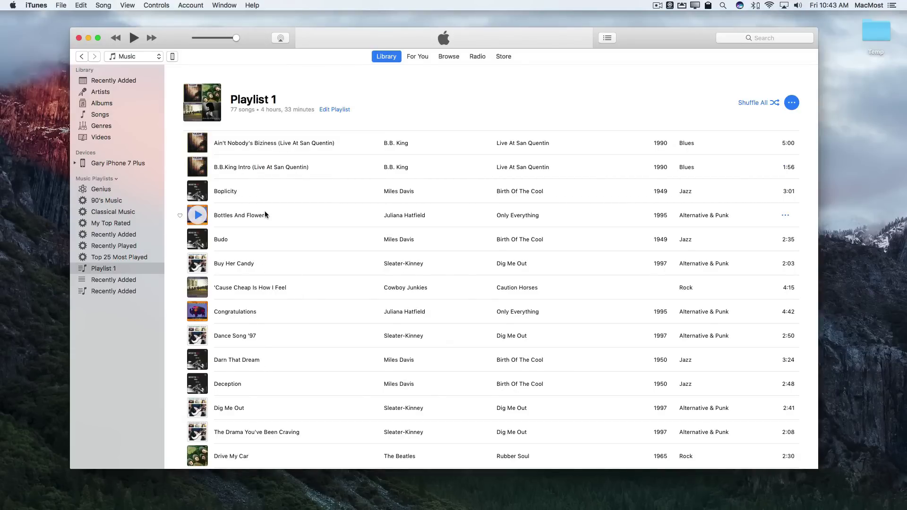
- In Manual Order, move "Never Make A Move Too Soon" after "Every Day I Have The Blues" and "Drive My Car" to the top of Playlist 1
click(331, 110)
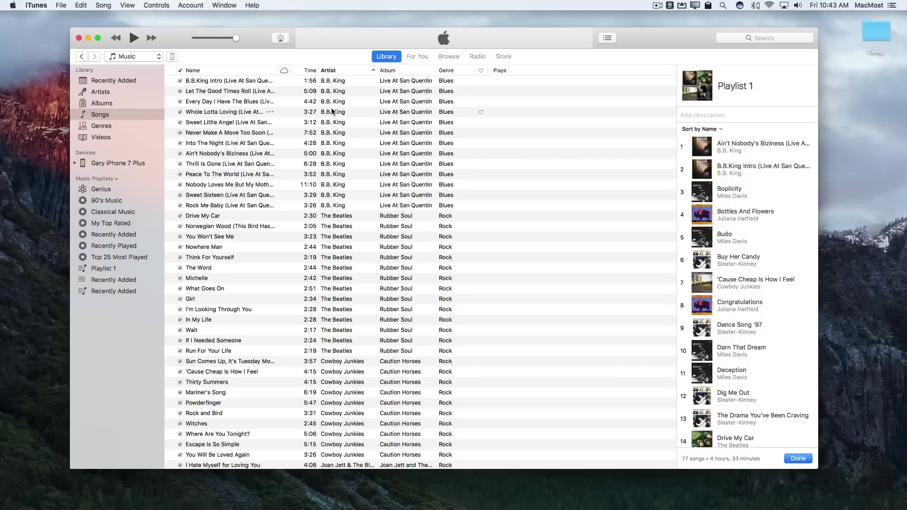
click(702, 129)
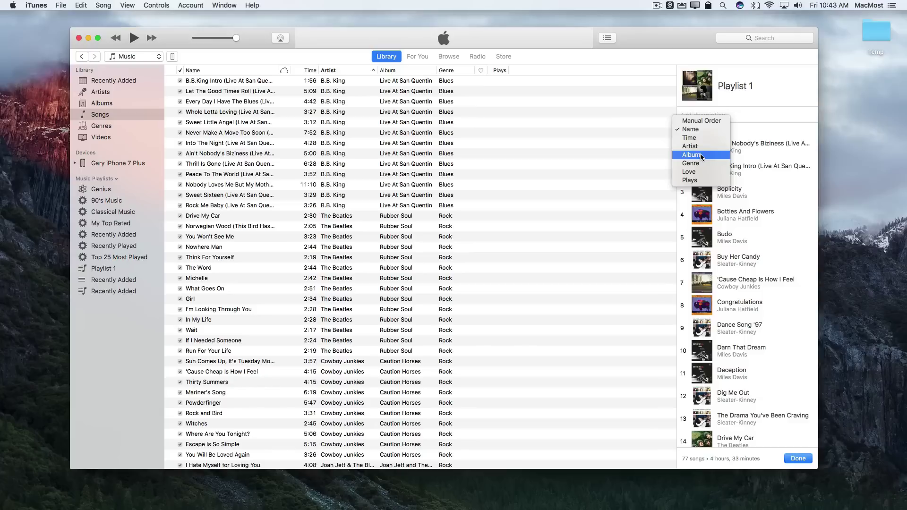
click(702, 120)
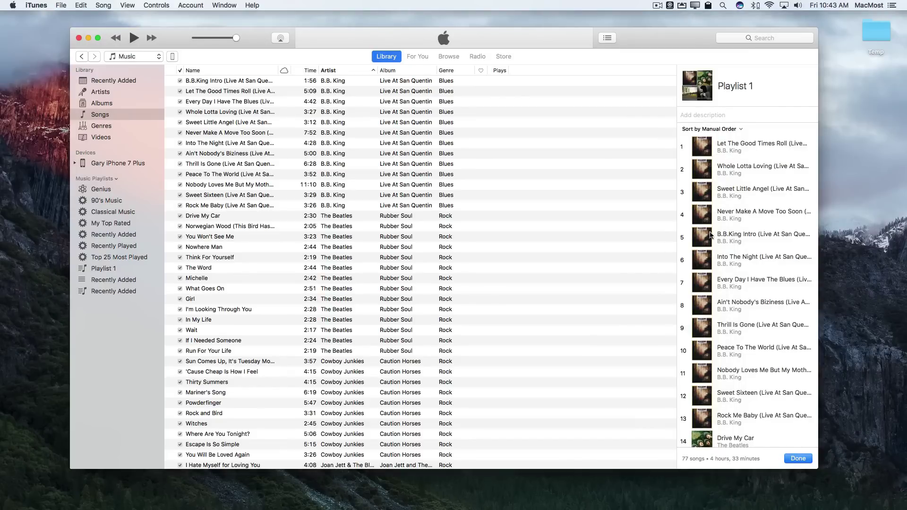
drag(708, 216, 714, 285)
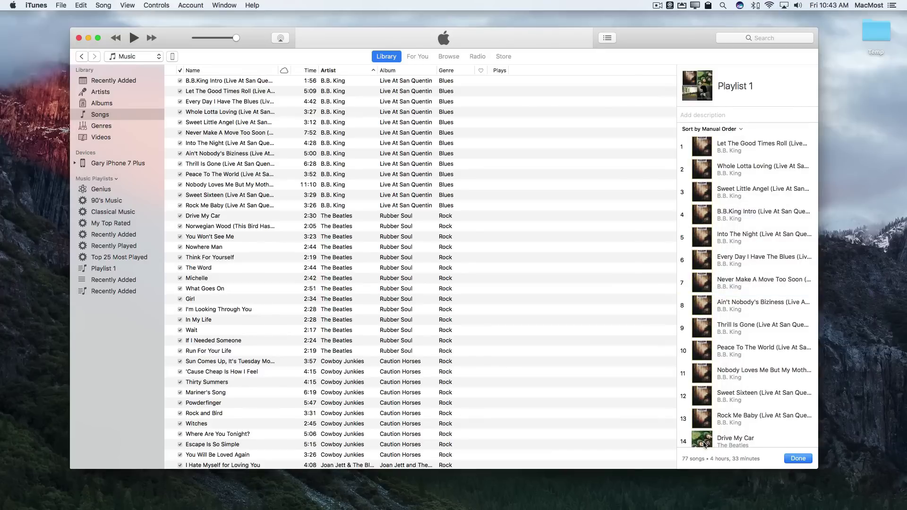
drag(706, 438, 704, 141)
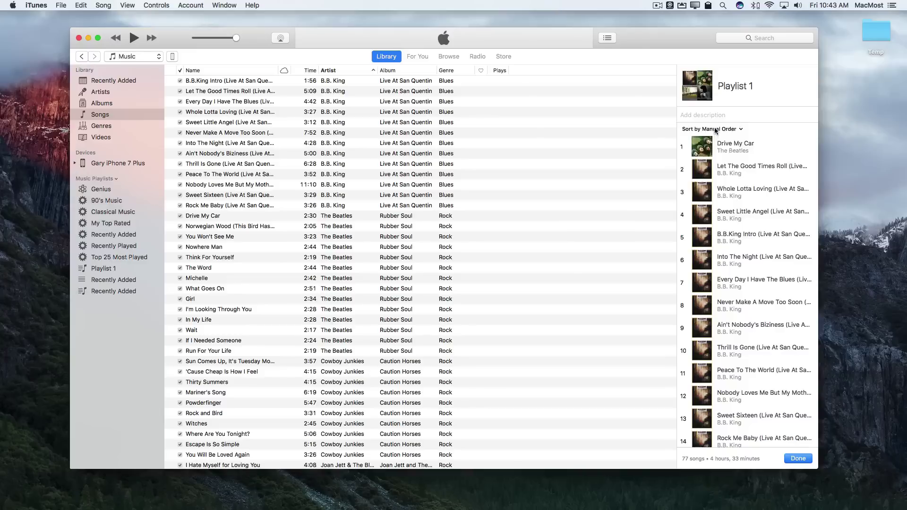
- Switch the playlist's sorting to Name, back to Manual Order, and to Name again to compare the song orders
click(713, 129)
click(714, 138)
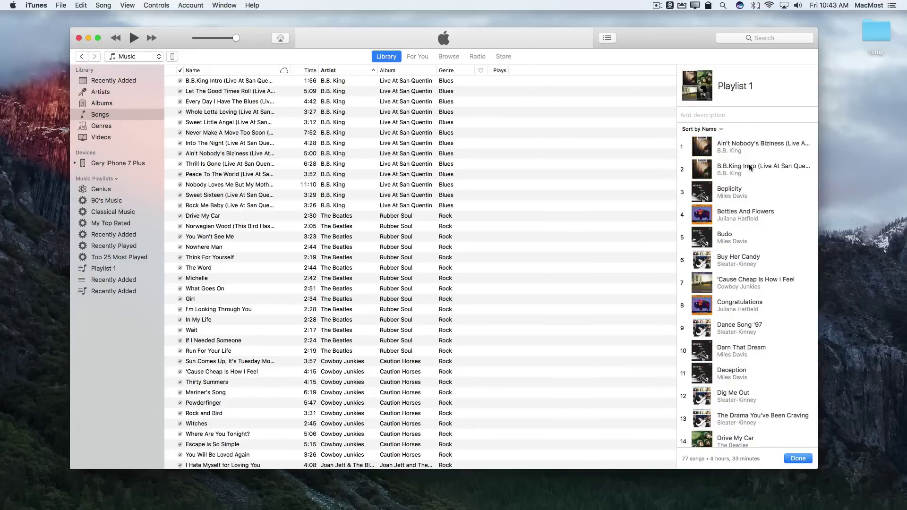
click(708, 129)
click(707, 122)
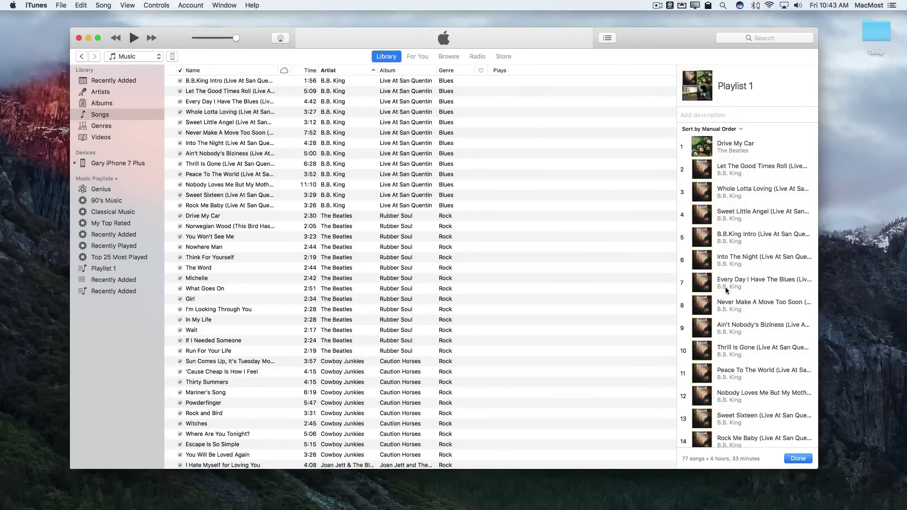
click(715, 129)
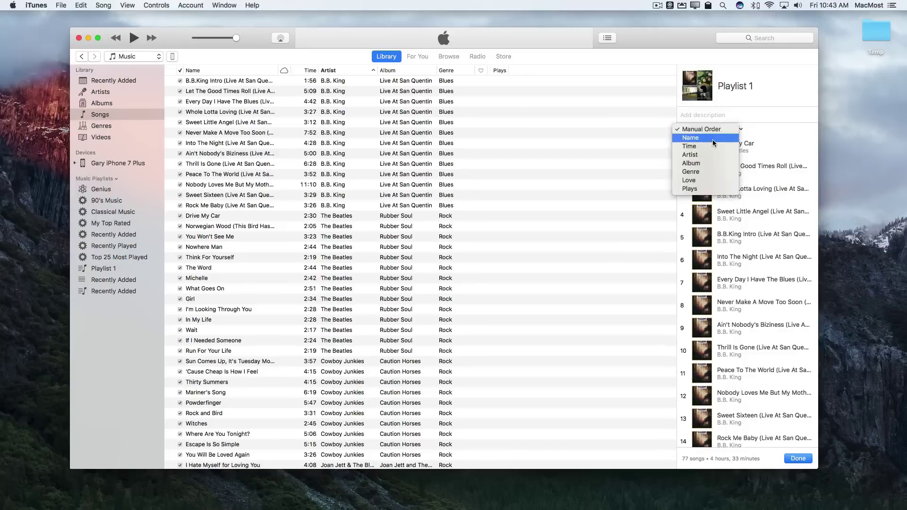
click(713, 139)
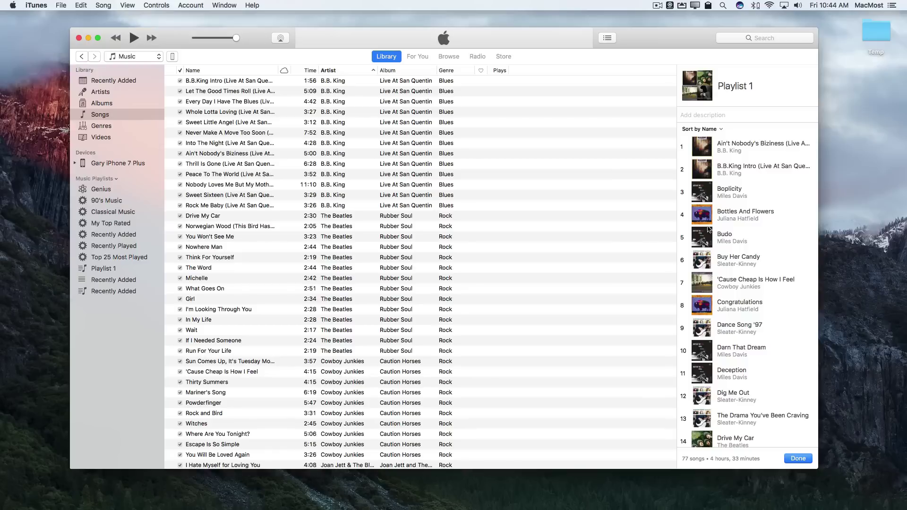
- Set the playlist's sorting back to Manual Order and finish editing it
click(702, 129)
click(699, 178)
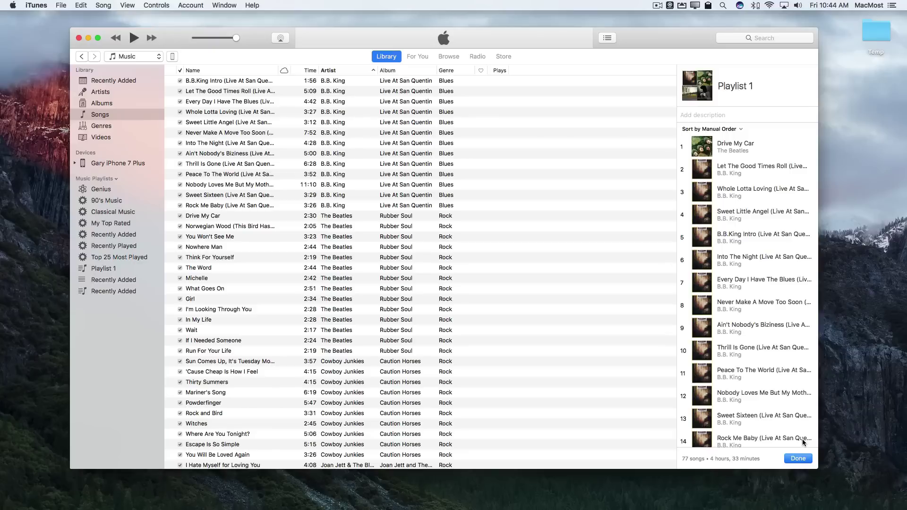
click(796, 458)
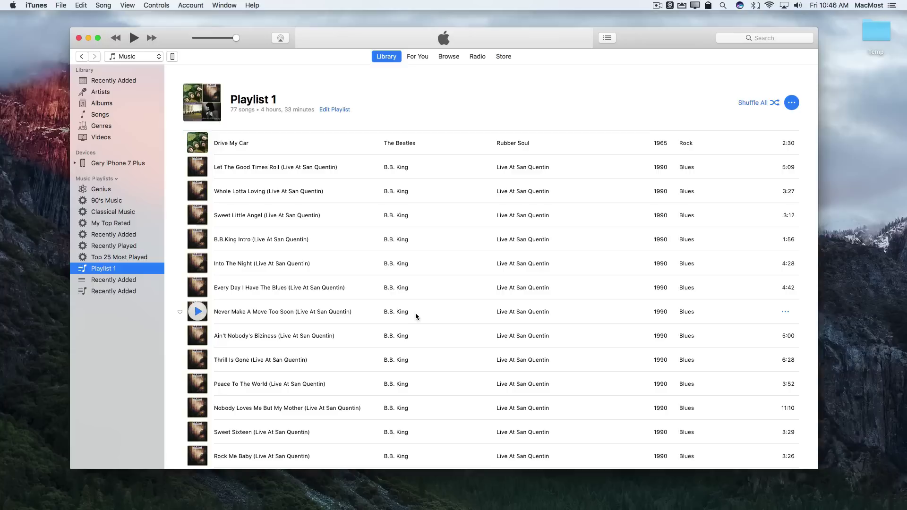
- Shuffle all songs of Playlist 1, checking the Up Next queue before and after
click(608, 38)
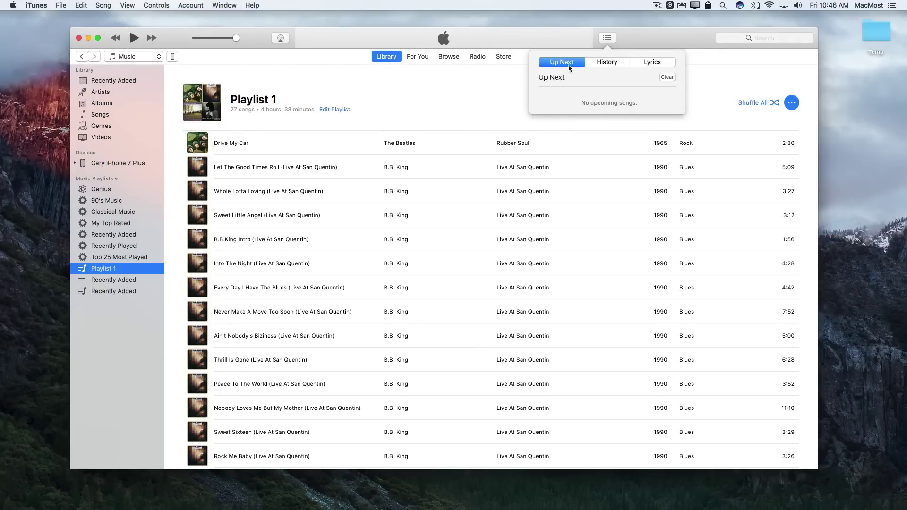
click(640, 29)
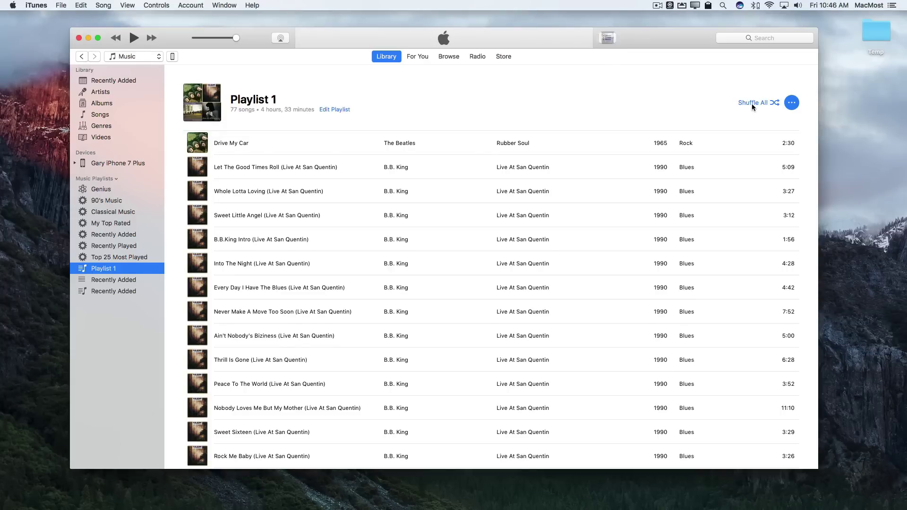
click(606, 40)
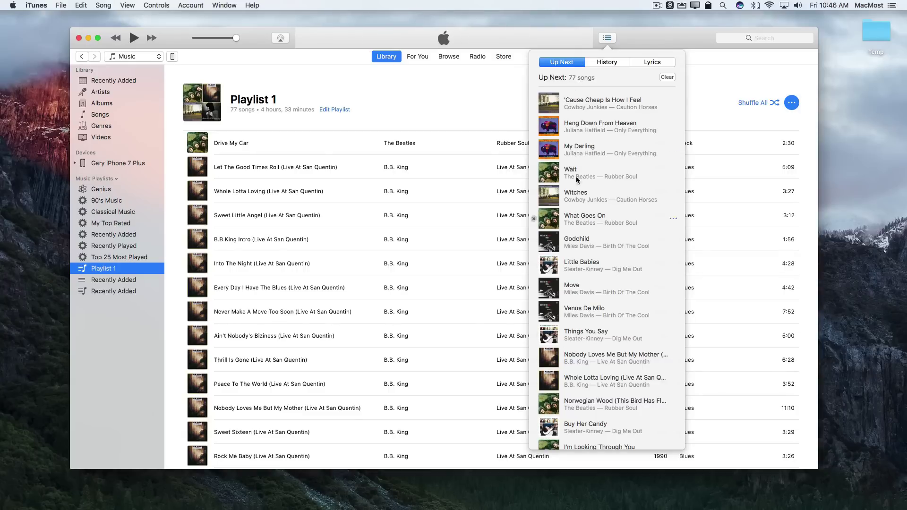
click(644, 34)
- Create a new playlist named "Playlist 2" and open it
click(61, 6)
mouse_move(69, 17)
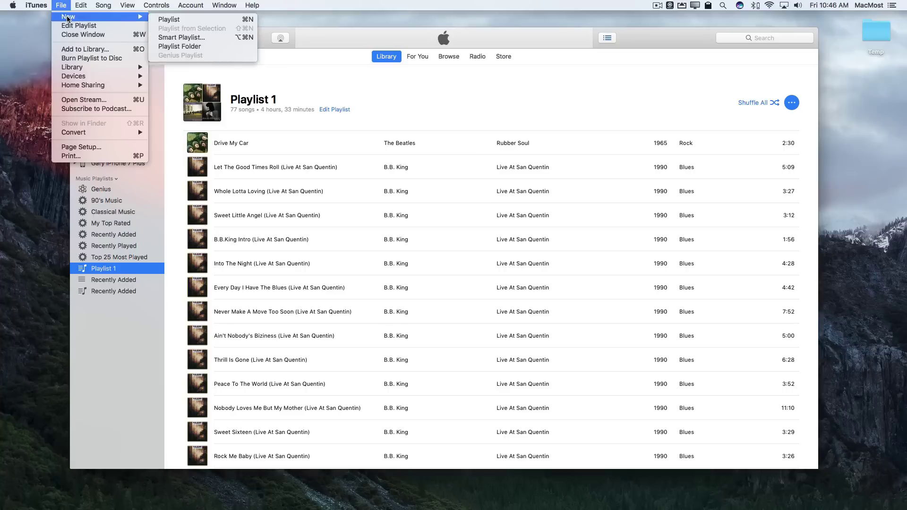
click(166, 19)
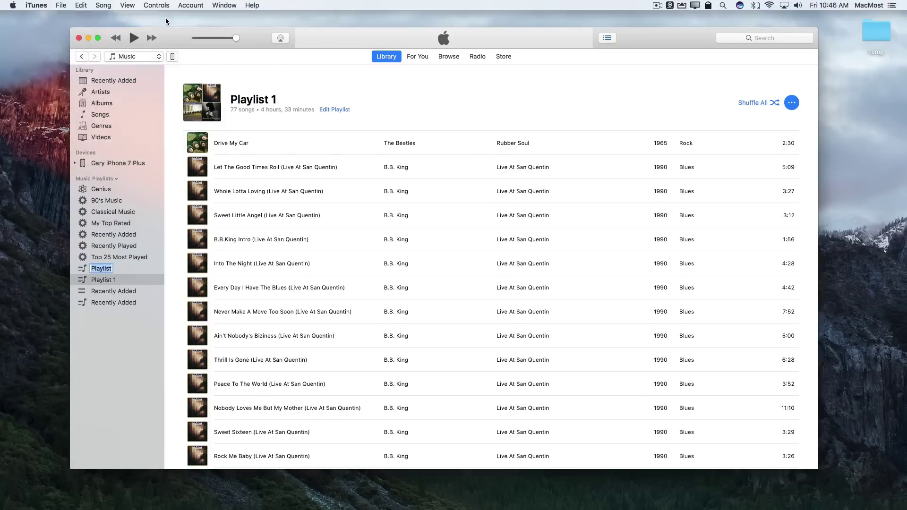
text(Playlist 2)
key(Return)
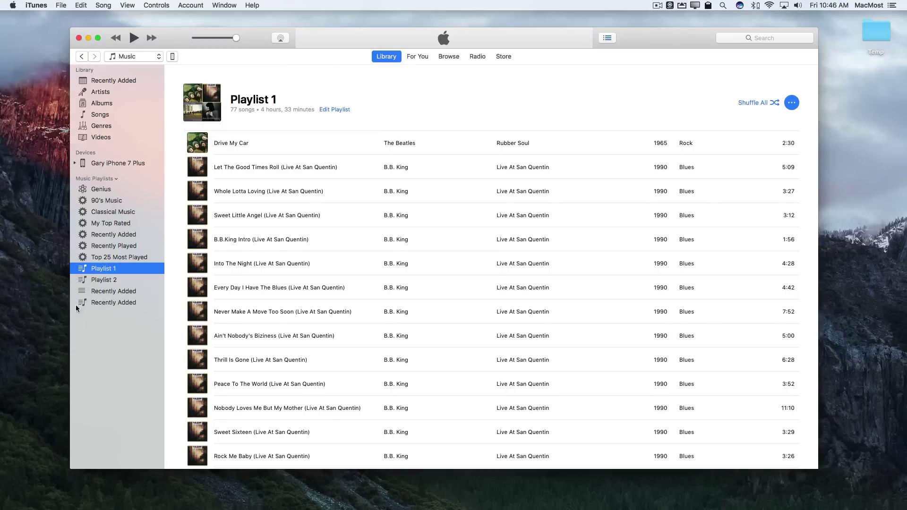
click(102, 281)
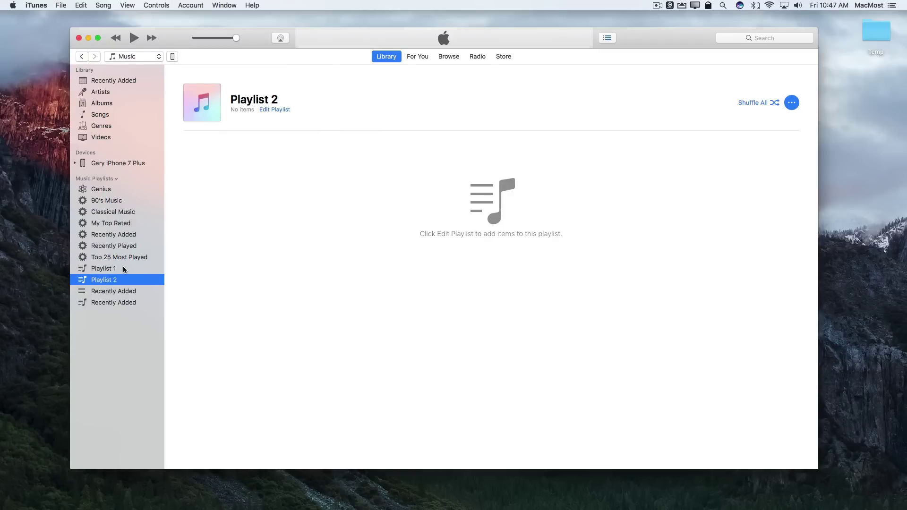
- Add all songs from the shuffled Up Next queue to Playlist 2 and check their order in the playlist
click(607, 38)
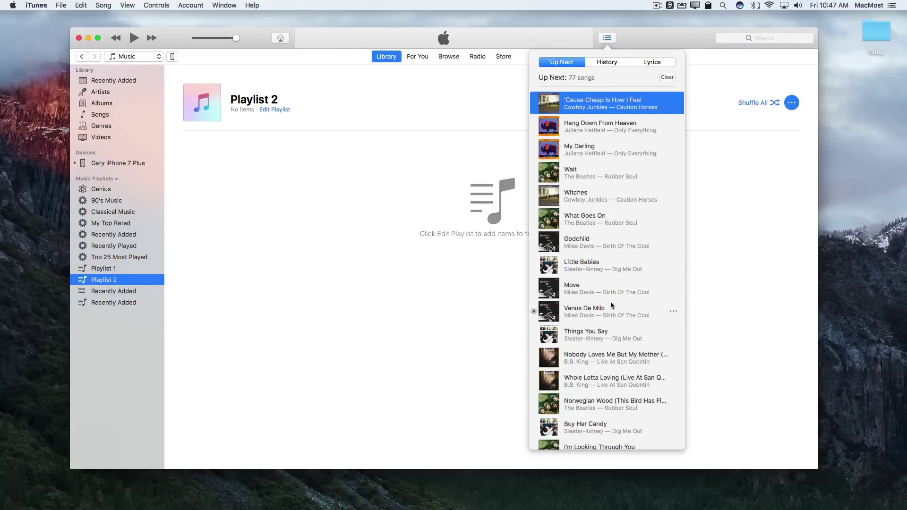
scroll(610, 301, down, 15)
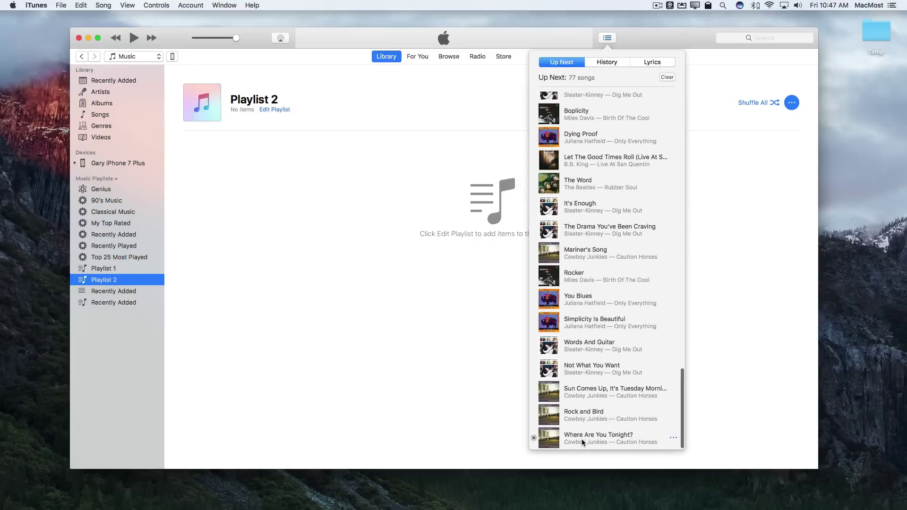
key(super+a)
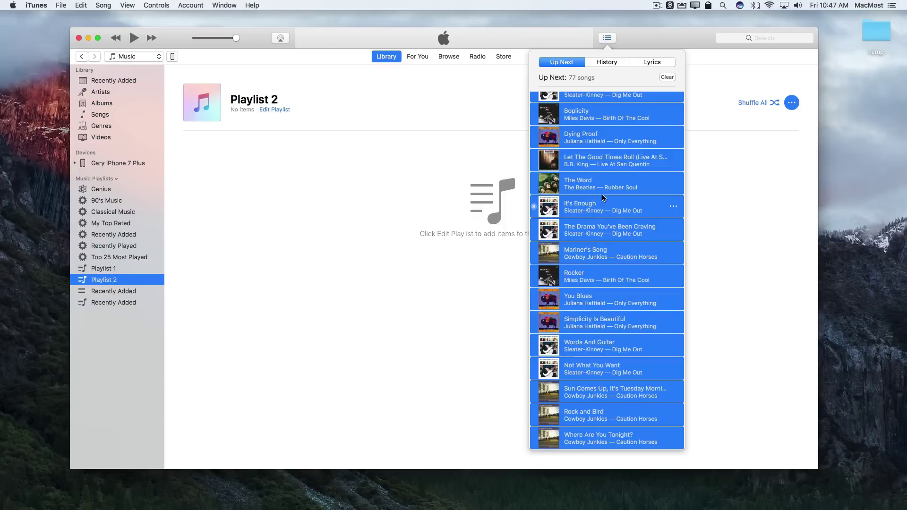
drag(591, 116, 99, 282)
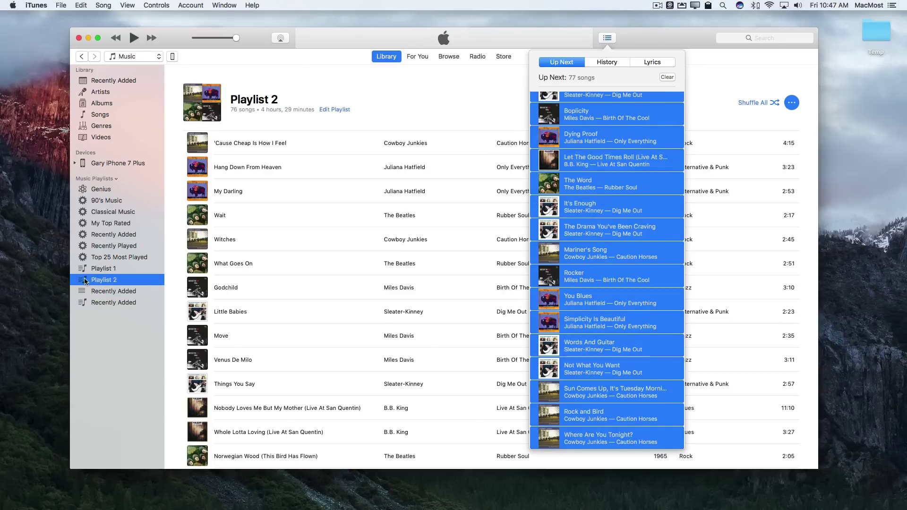
click(301, 147)
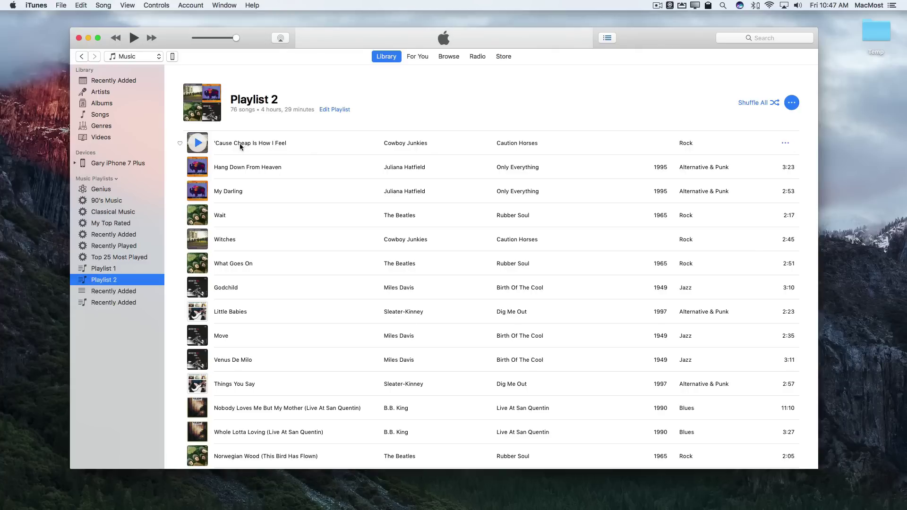
scroll(252, 389, down, 7)
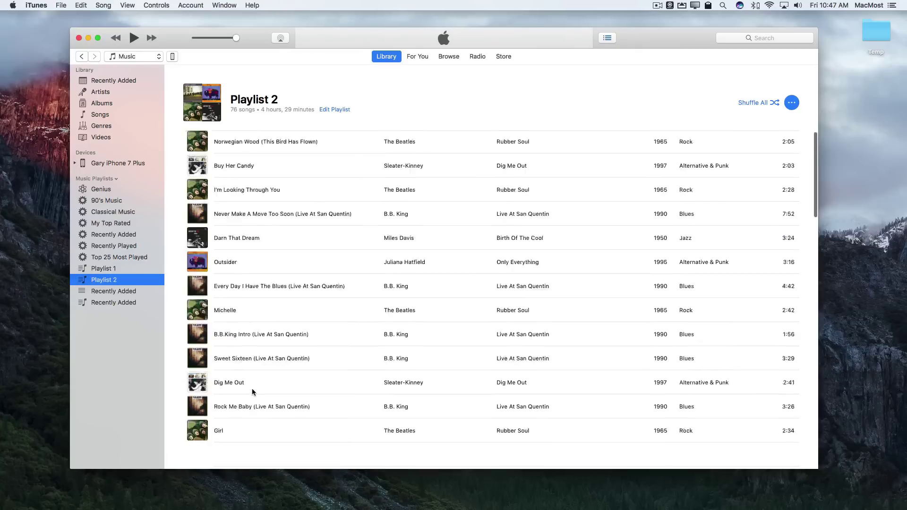
scroll(253, 392, up, 3)
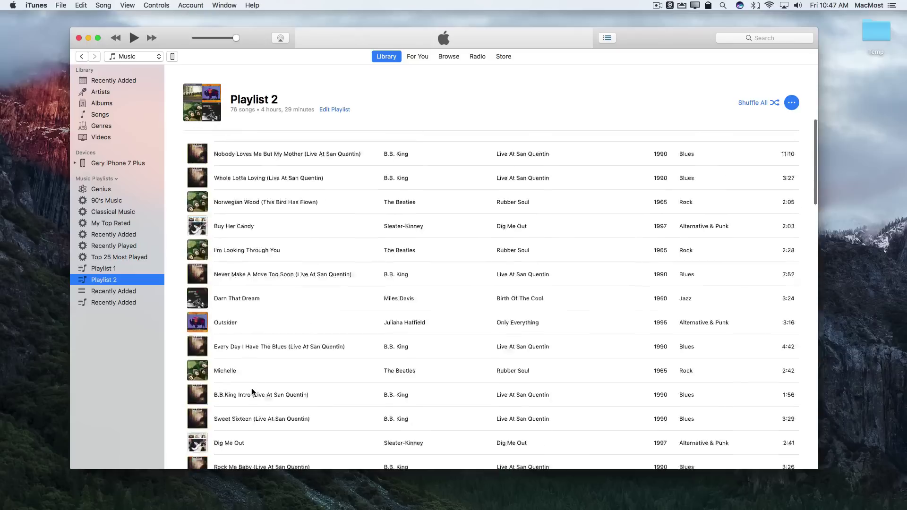
scroll(253, 392, up, 10)
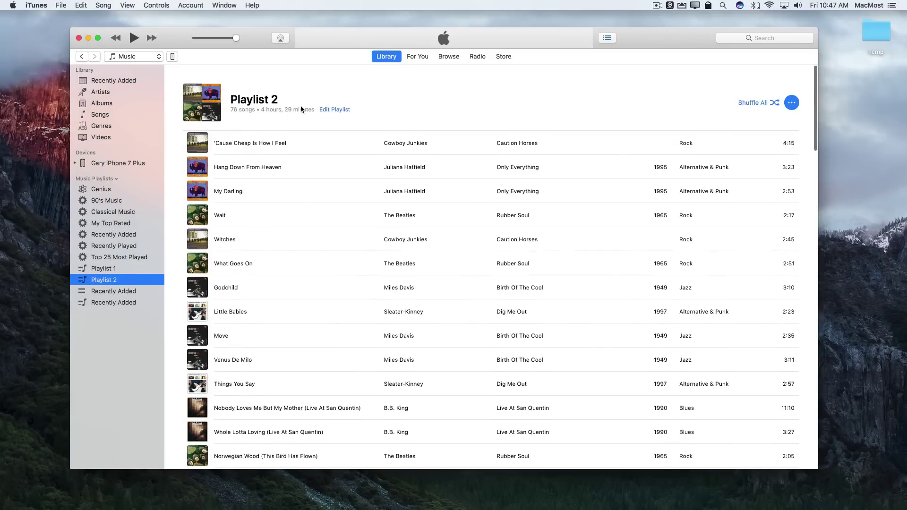
- In Playlist 2, move "'Cause Cheap Is How I Feel" to second, "Venus De Milo" to fifth and "Nobody Loves Me But My Mother" to eleventh place
click(336, 109)
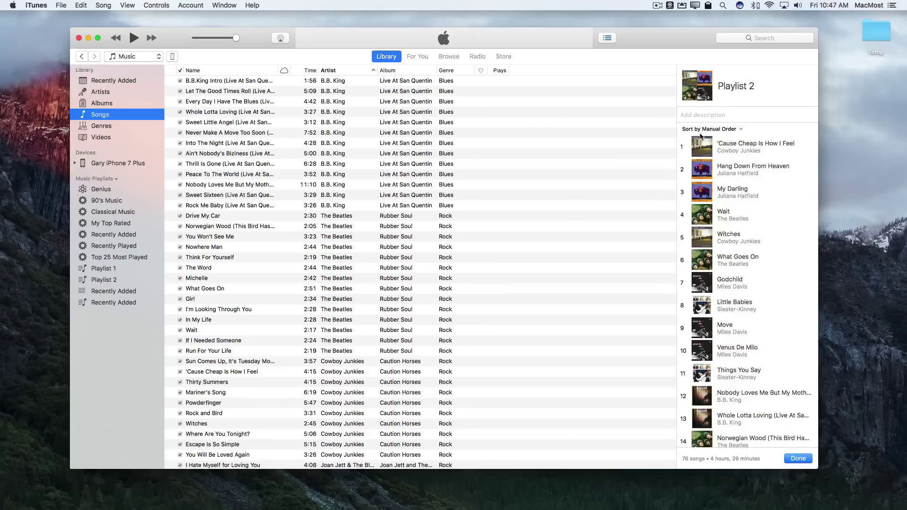
drag(704, 148, 706, 198)
drag(710, 360, 707, 232)
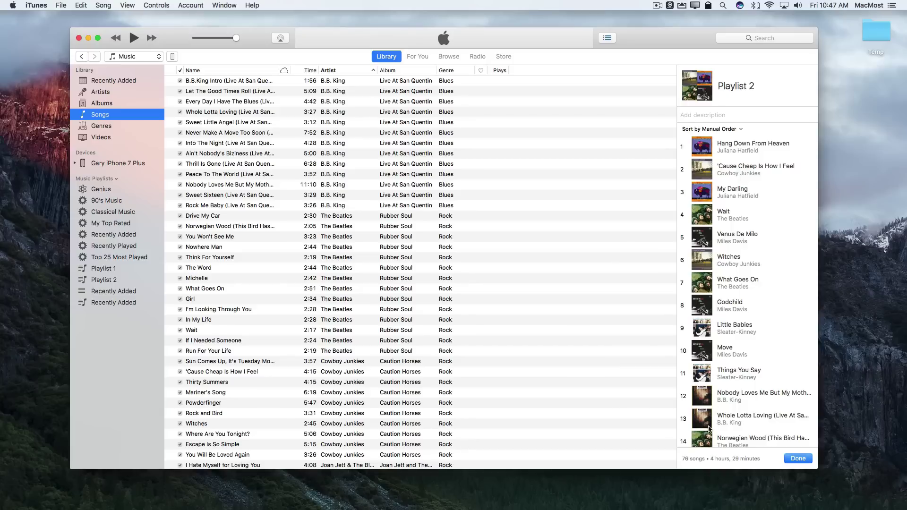
drag(707, 403, 706, 369)
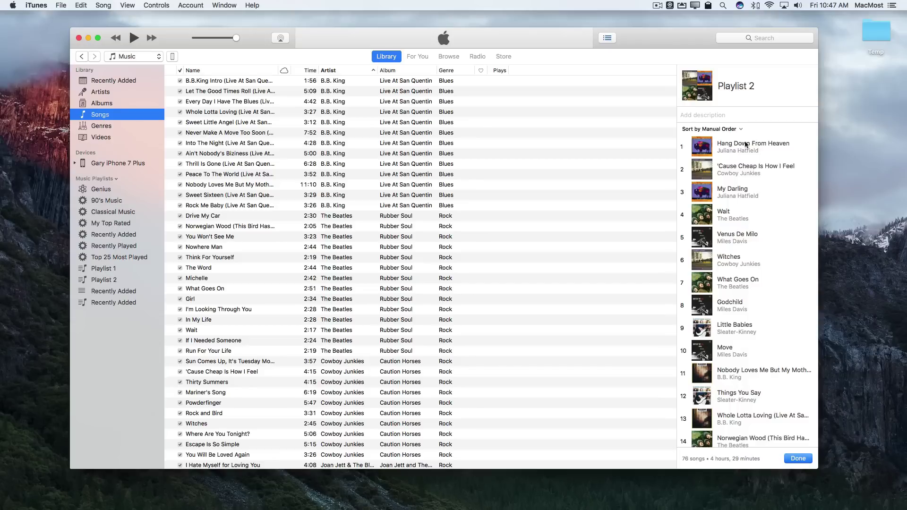
- Review the available sorting options for Playlist 2 without changing Manual Order, and look through its song list
click(714, 129)
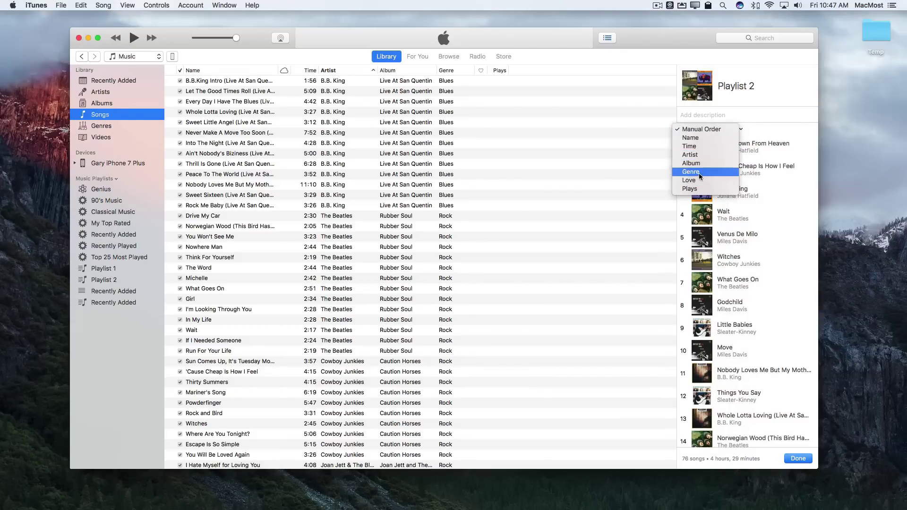
key(Escape)
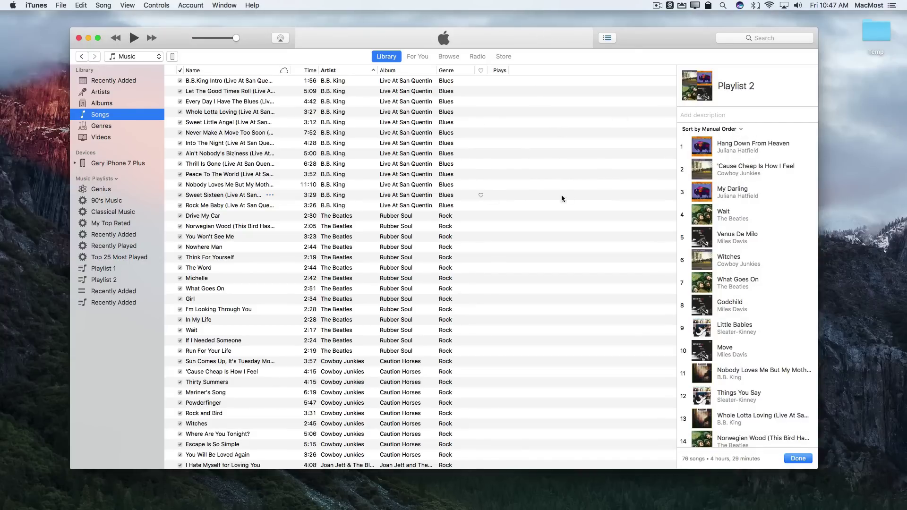
scroll(731, 302, down, 20)
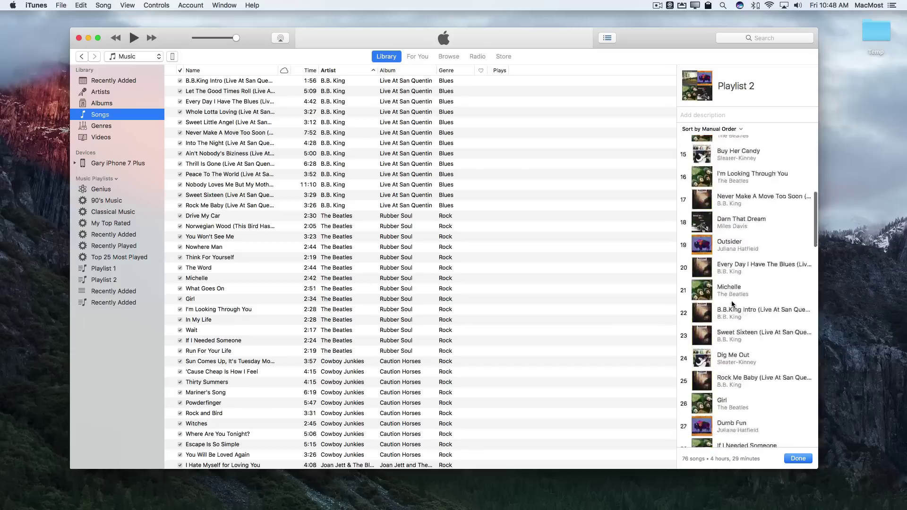